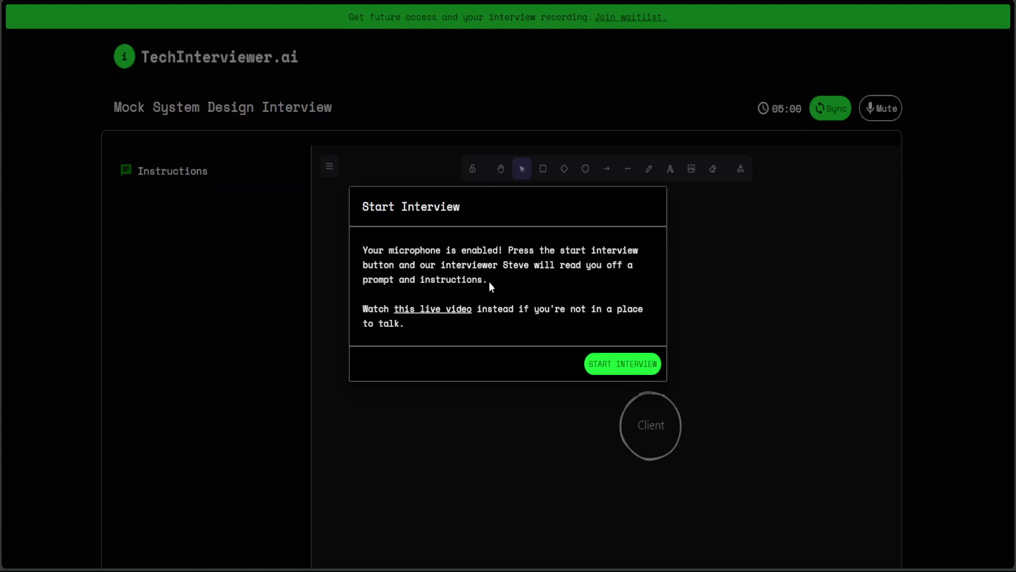
- Start the AI mock interview so the blog-app problem statement appears
{"action": "left_click", "coordinate": [630, 366]}
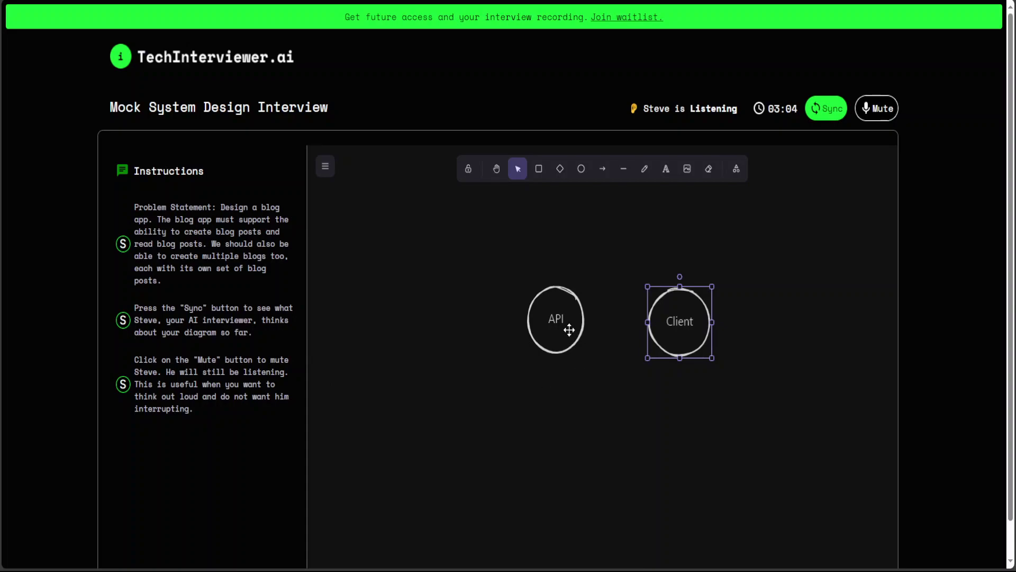
- Reposition the circles, moving Client lower and API up to the left
{"action": "left_click_drag", "start_coordinate": [565, 331], "coordinate": [508, 364]}
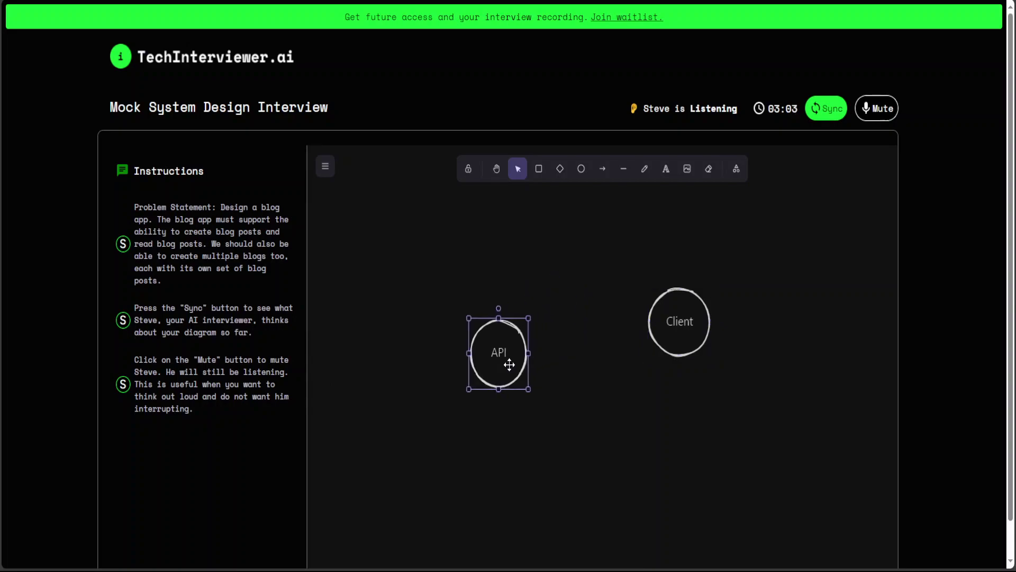
{"action": "left_click", "coordinate": [692, 327]}
{"action": "left_click_drag", "start_coordinate": [693, 327], "coordinate": [687, 384]}
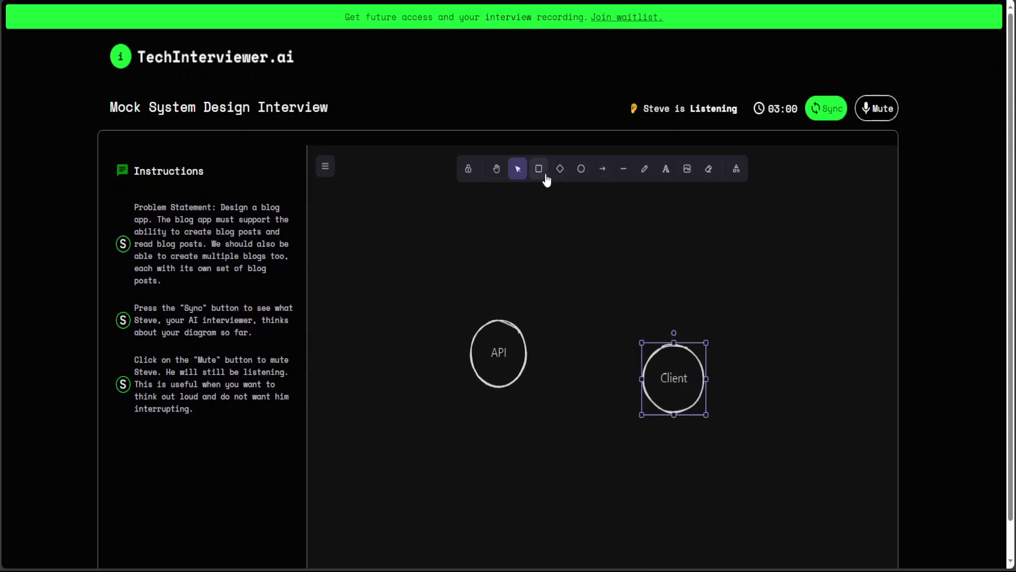
{"action": "left_click_drag", "start_coordinate": [500, 367], "coordinate": [440, 266]}
- Draw a new circle beside API and label it 'CDN'
{"action": "left_click", "coordinate": [581, 169]}
{"action": "scroll", "coordinate": [581, 170], "scroll_direction": "down", "scroll_amount": 1}
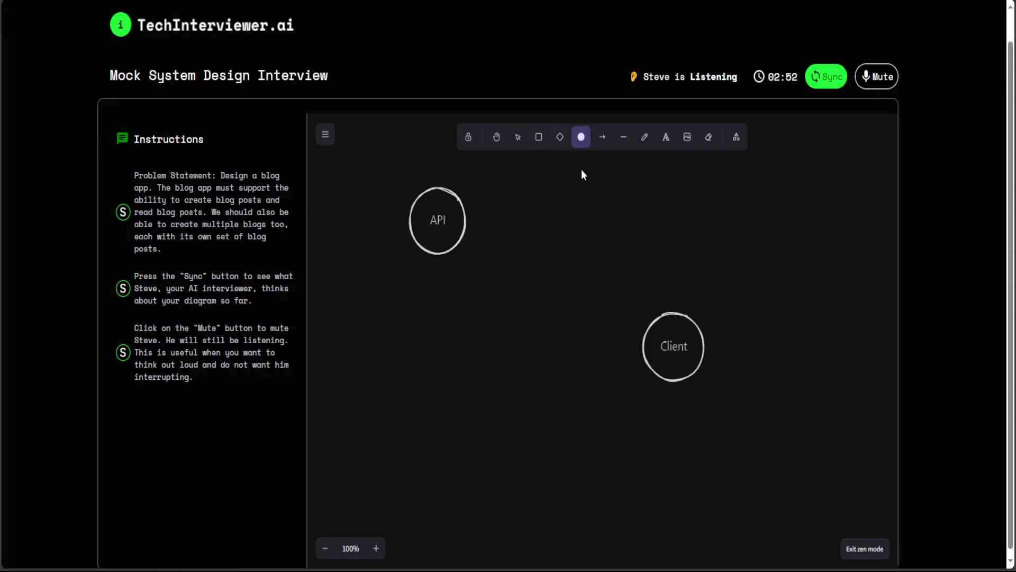
{"action": "mouse_move", "coordinate": [661, 349]}
{"action": "left_mouse_down"}
{"action": "mouse_move", "coordinate": [560, 281]}
{"action": "mouse_move", "coordinate": [624, 338]}
{"action": "mouse_move", "coordinate": [642, 372]}
{"action": "mouse_move", "coordinate": [664, 373]}
{"action": "mouse_move", "coordinate": [576, 321]}
{"action": "mouse_move", "coordinate": [535, 200]}
{"action": "mouse_move", "coordinate": [586, 268]}
{"action": "left_mouse_up"}
{"action": "left_click", "coordinate": [655, 384]}
{"action": "left_click", "coordinate": [597, 226]}
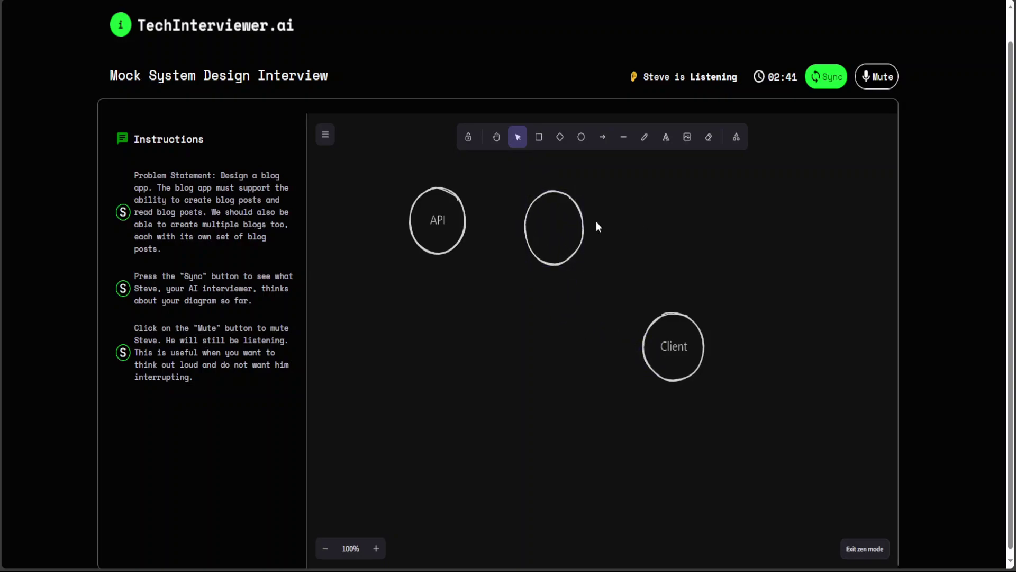
{"action": "double_click", "coordinate": [551, 224]}
{"action": "type", "text": "cDN"}
{"action": "key", "text": "Escape"}
- Draw a wide box below API and CDN labelled 'Mobile Backend'
{"action": "left_click", "coordinate": [540, 138]}
{"action": "mouse_move", "coordinate": [417, 276]}
{"action": "left_mouse_down"}
{"action": "mouse_move", "coordinate": [619, 305]}
{"action": "mouse_move", "coordinate": [619, 322]}
{"action": "left_mouse_up"}
{"action": "double_click", "coordinate": [519, 301]}
{"action": "type", "text": "Mobi"}
{"action": "key", "text": "BackSpace"}
{"action": "key", "text": "BackSpace"}
{"action": "key", "text": "BackSpace"}
{"action": "key", "text": "BackSpace"}
{"action": "type", "text": "Mobile Backend"}
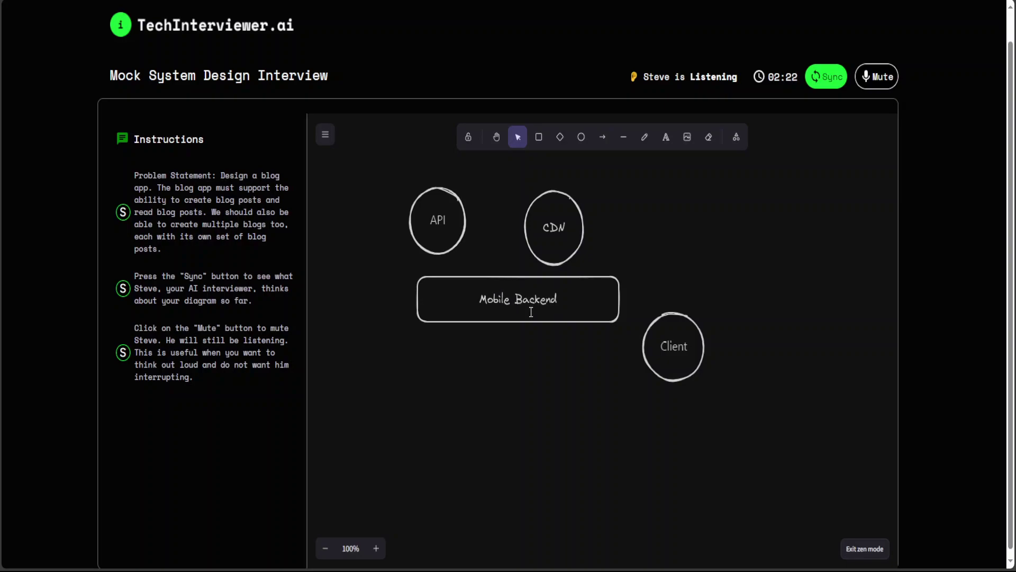
- Move the Client circle down and to the left
{"action": "left_click", "coordinate": [783, 393]}
{"action": "left_click_drag", "start_coordinate": [674, 345], "coordinate": [541, 479]}
{"action": "left_click", "coordinate": [596, 418]}
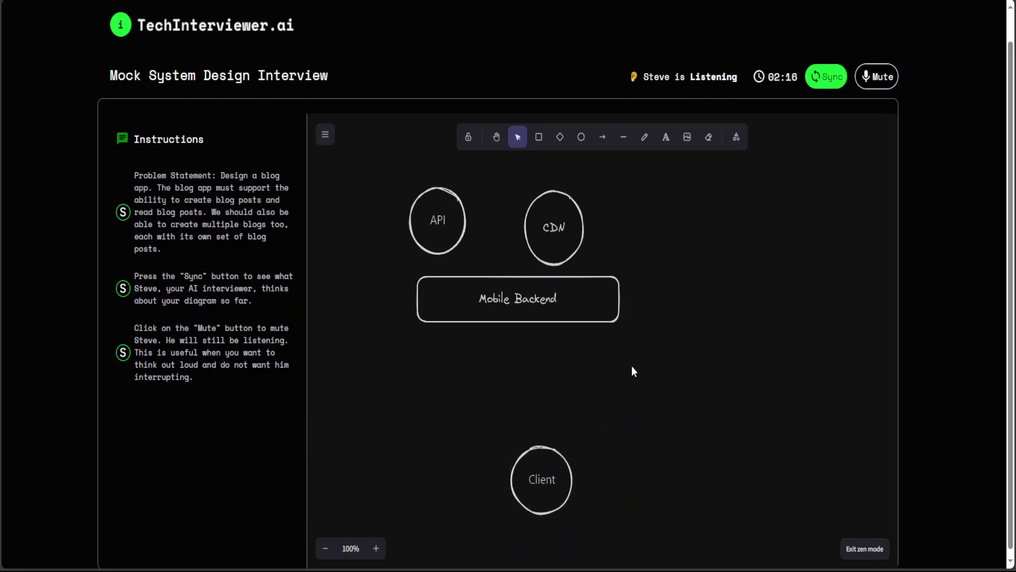
- Draw three boxes labelled repo, Image loaders and Socials in a row below Mobile Backend
{"action": "left_click", "coordinate": [539, 138]}
{"action": "mouse_move", "coordinate": [400, 346]}
{"action": "left_mouse_down"}
{"action": "mouse_move", "coordinate": [467, 411]}
{"action": "mouse_move", "coordinate": [540, 429]}
{"action": "left_mouse_up"}
{"action": "double_click", "coordinate": [474, 399]}
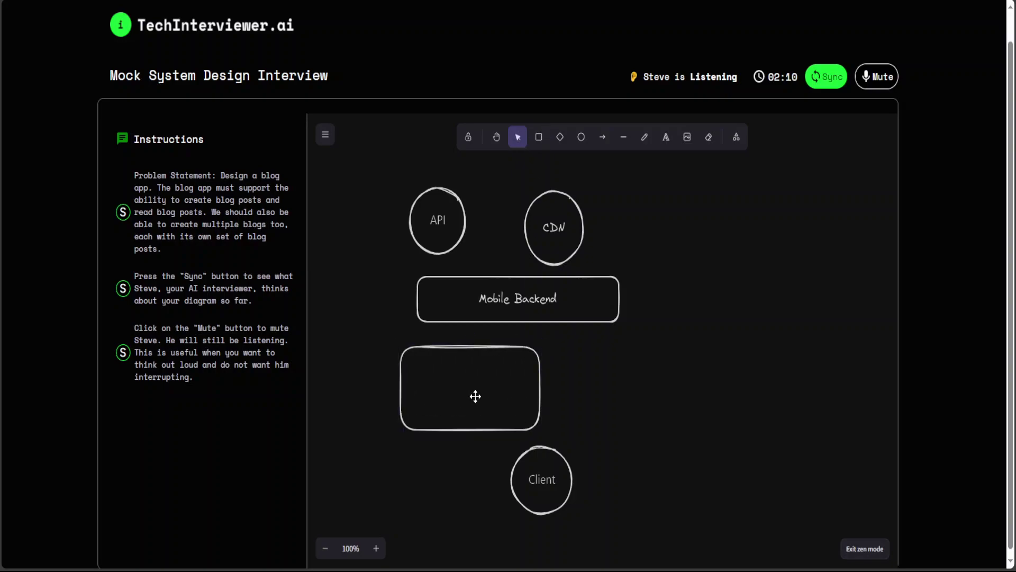
{"action": "type", "text": "repor"}
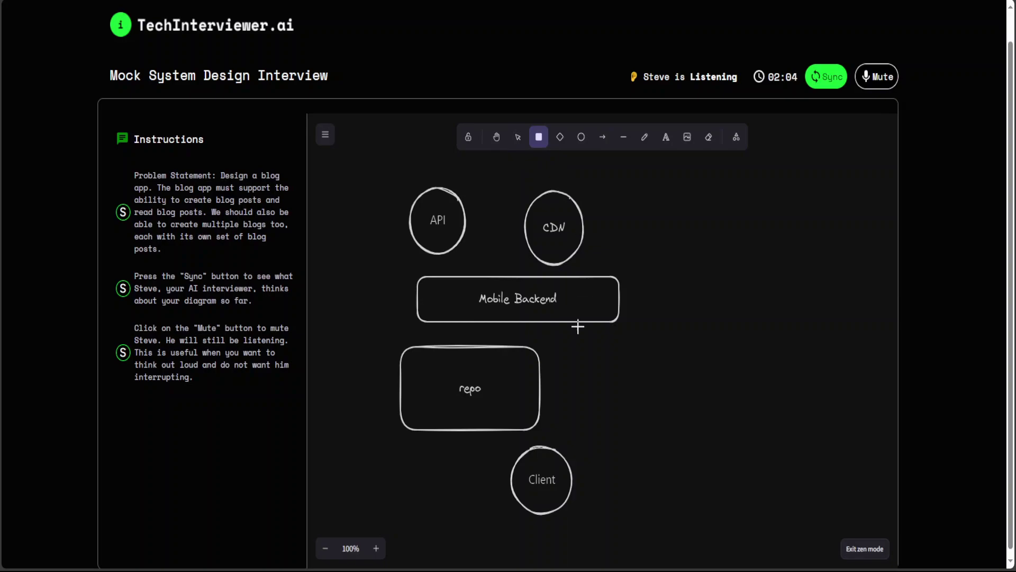
{"action": "left_click_drag", "start_coordinate": [567, 348], "coordinate": [714, 425]}
{"action": "key", "text": "Escape"}
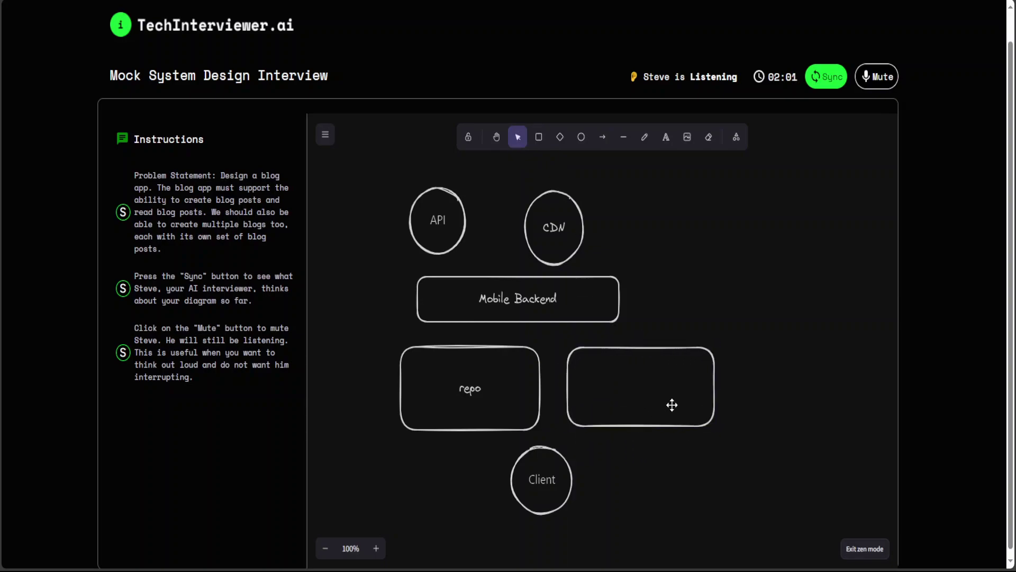
{"action": "type", "text": "Image loaders"}
{"action": "left_click", "coordinate": [752, 376]}
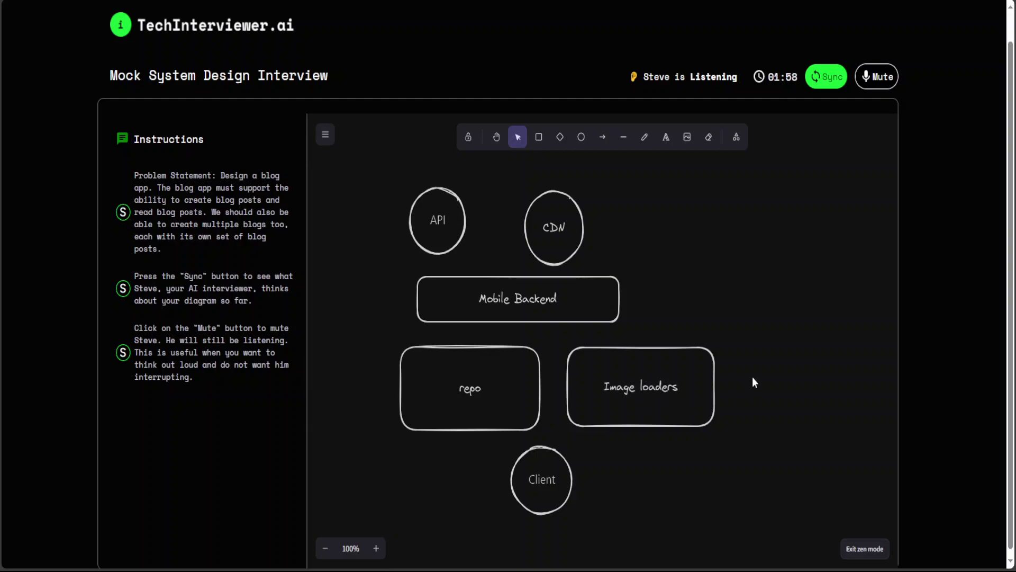
{"action": "left_click", "coordinate": [542, 140]}
{"action": "left_click_drag", "start_coordinate": [734, 355], "coordinate": [860, 426]}
{"action": "double_click", "coordinate": [795, 397]}
{"action": "type", "text": "Socials"}
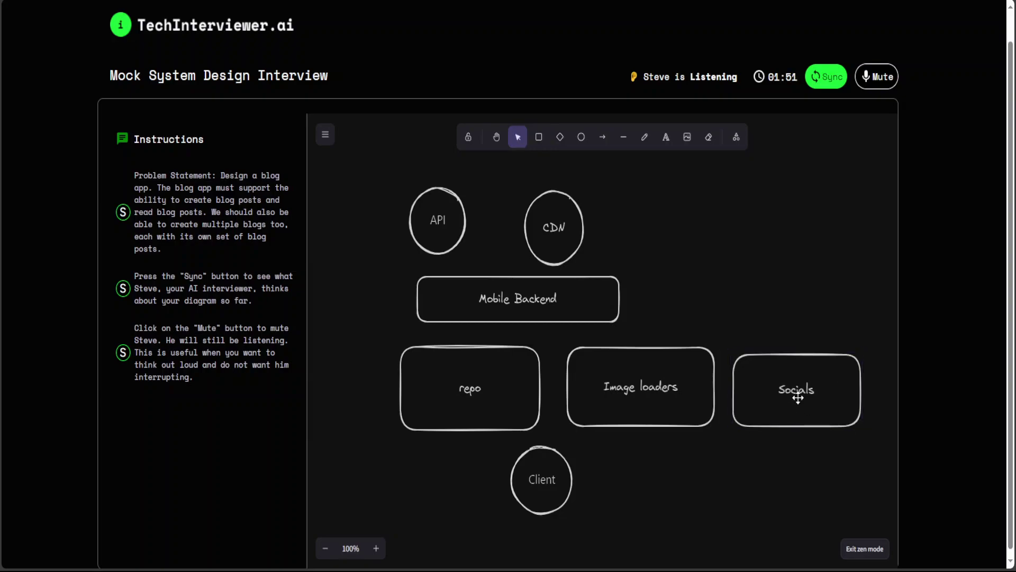
- Draw arrows API→CDN, Mobile Backend→repo, repo→Image loaders, Image loaders→Socials, and repo→Client
{"action": "left_click", "coordinate": [603, 138]}
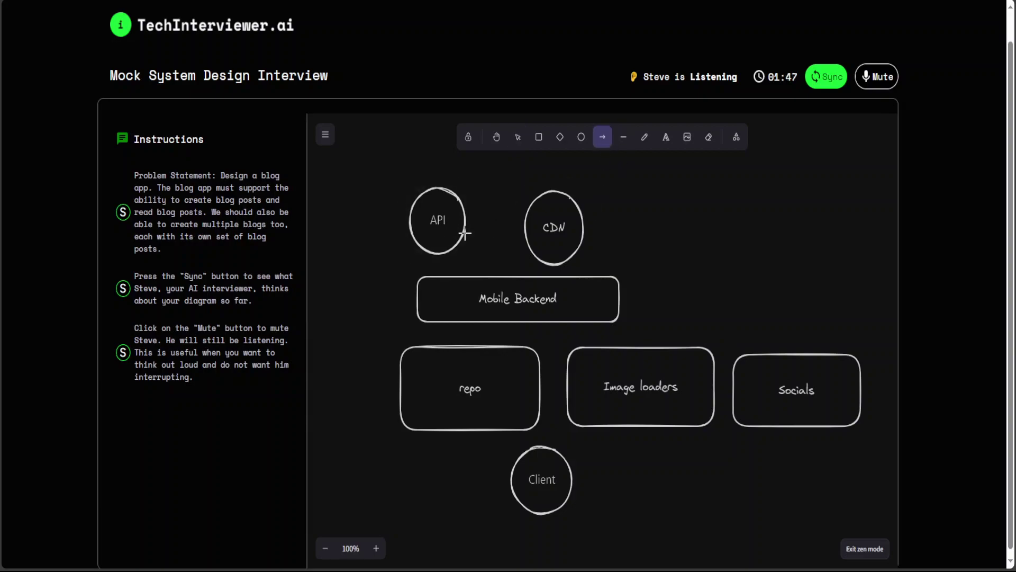
{"action": "mouse_move", "coordinate": [468, 233]}
{"action": "left_mouse_down"}
{"action": "mouse_move", "coordinate": [585, 236]}
{"action": "mouse_move", "coordinate": [588, 279]}
{"action": "left_mouse_up"}
{"action": "left_click", "coordinate": [603, 138]}
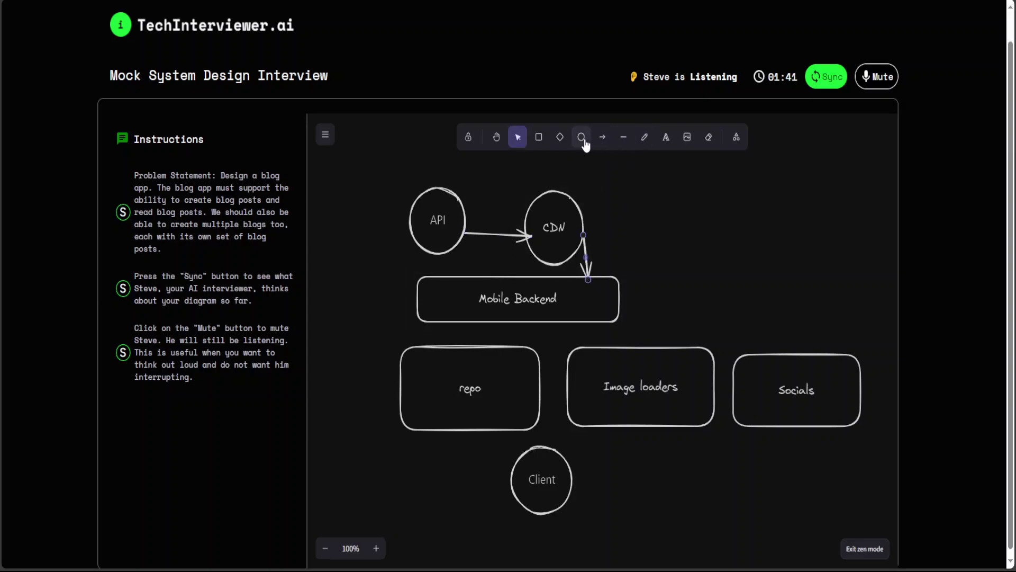
{"action": "left_click", "coordinate": [603, 137]}
{"action": "left_click_drag", "start_coordinate": [500, 325], "coordinate": [501, 343]}
{"action": "left_click", "coordinate": [602, 137]}
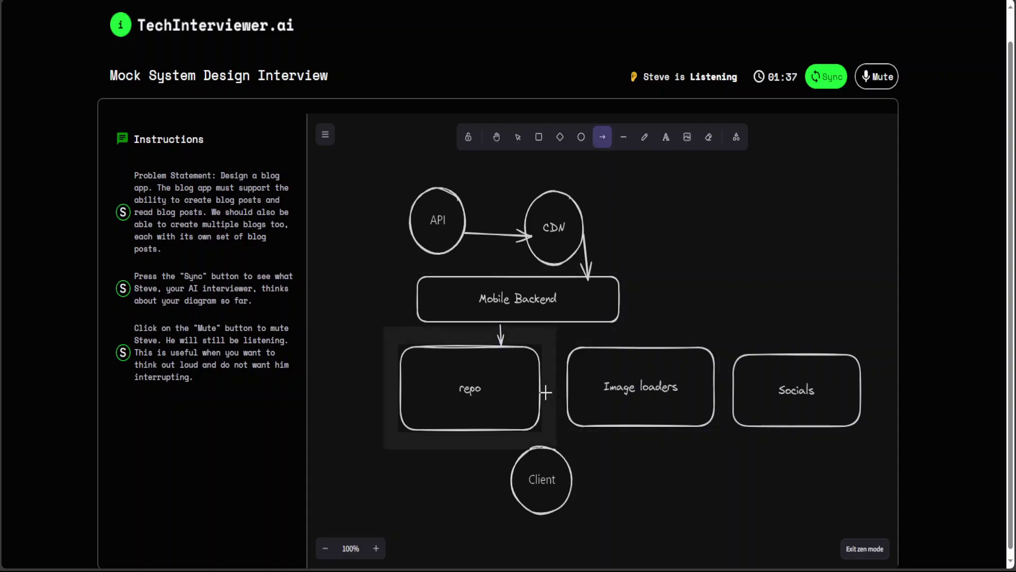
{"action": "left_click_drag", "start_coordinate": [545, 392], "coordinate": [570, 392]}
{"action": "left_click", "coordinate": [602, 137]}
{"action": "left_click_drag", "start_coordinate": [712, 395], "coordinate": [736, 395]}
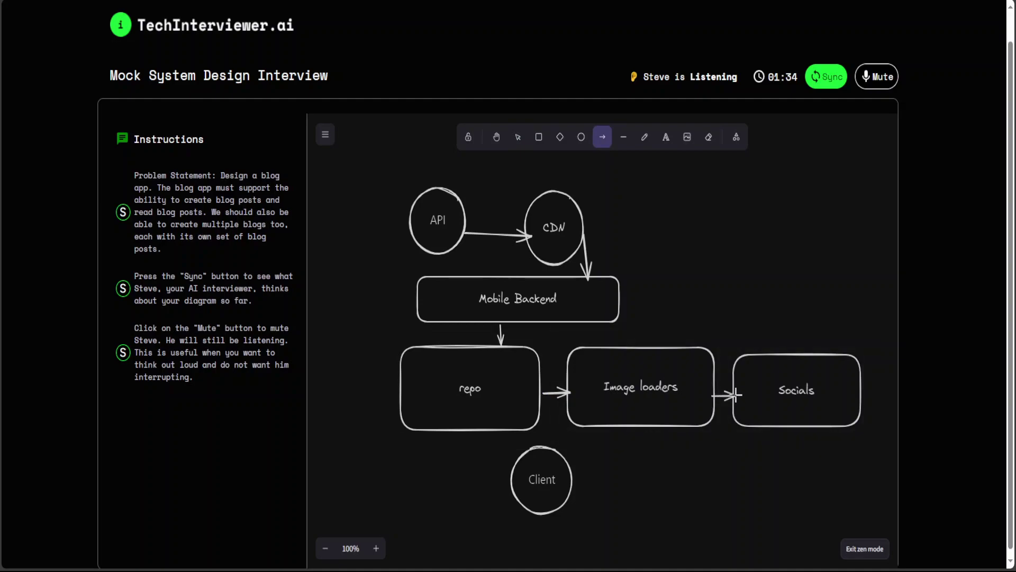
{"action": "left_click", "coordinate": [602, 138]}
{"action": "left_click_drag", "start_coordinate": [521, 429], "coordinate": [530, 462]}
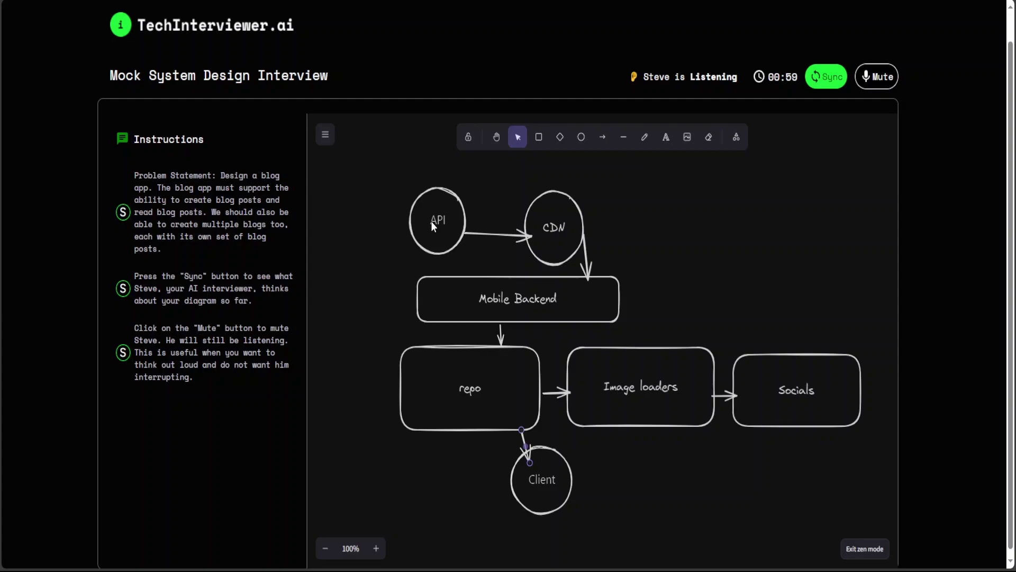
- Raise the API and CDN circles, realign their arrow, and request diagram feedback via Sync
{"action": "mouse_move", "coordinate": [431, 221]}
{"action": "left_mouse_down"}
{"action": "mouse_move", "coordinate": [459, 234]}
{"action": "mouse_move", "coordinate": [422, 211]}
{"action": "mouse_move", "coordinate": [421, 220]}
{"action": "left_mouse_up"}
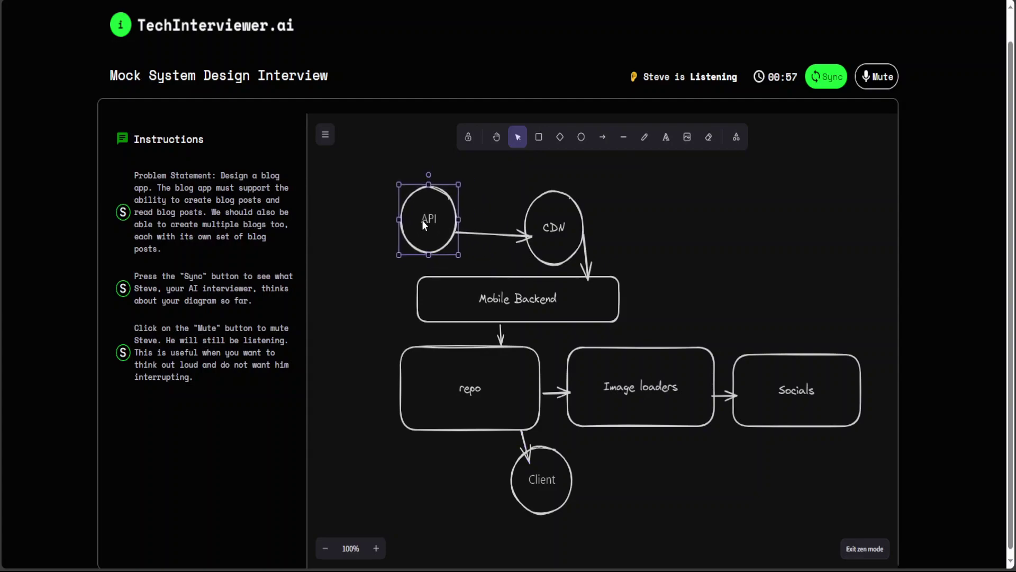
{"action": "left_click_drag", "start_coordinate": [556, 229], "coordinate": [597, 208]}
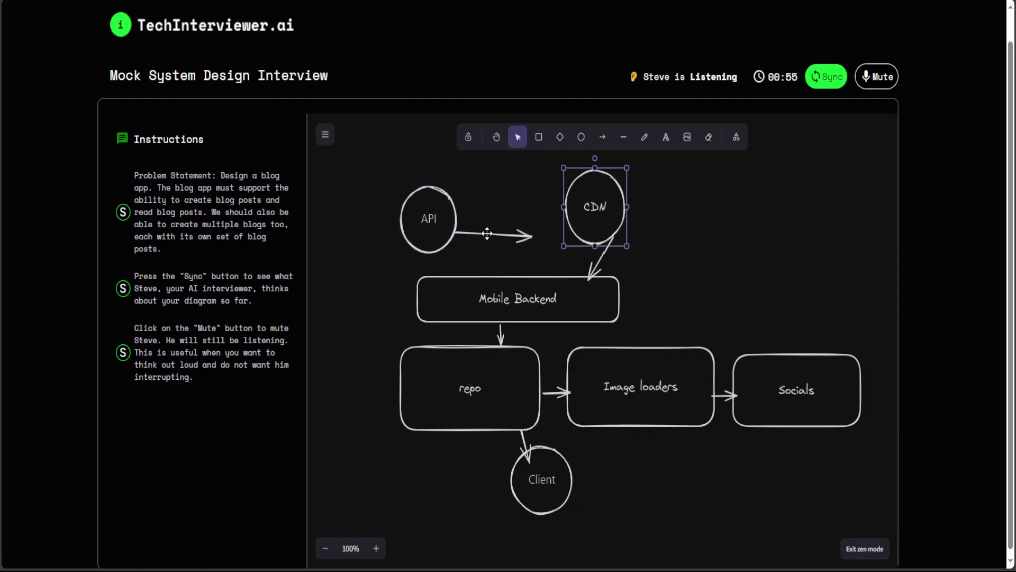
{"action": "left_click_drag", "start_coordinate": [469, 233], "coordinate": [506, 206]}
{"action": "left_click_drag", "start_coordinate": [433, 218], "coordinate": [475, 202]}
{"action": "left_click", "coordinate": [748, 180]}
{"action": "left_click", "coordinate": [829, 80]}
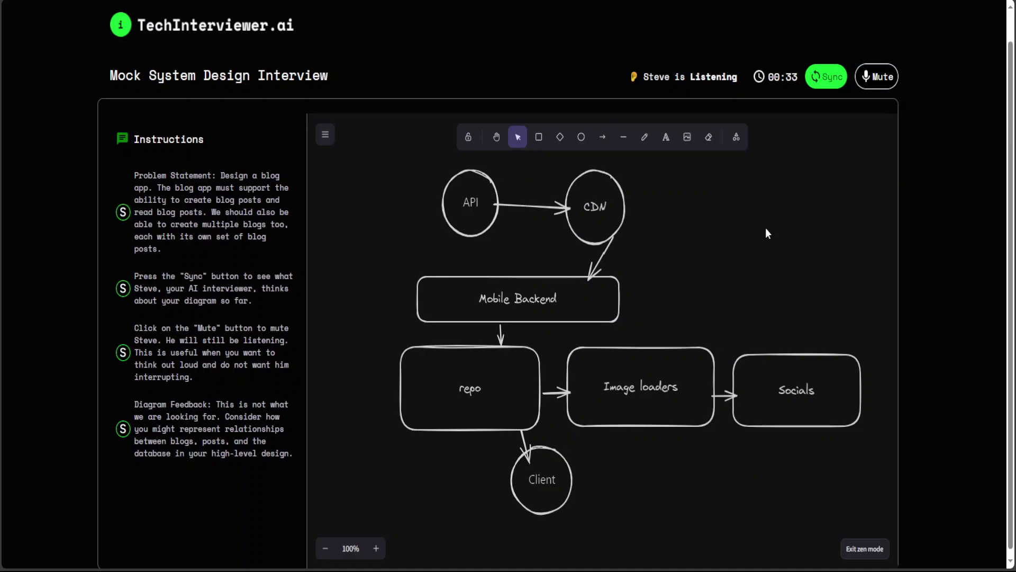
- Draw a 'Database' box right of Mobile Backend and arrow Mobile Backend into it
{"action": "left_click_drag", "start_coordinate": [488, 201], "coordinate": [470, 215]}
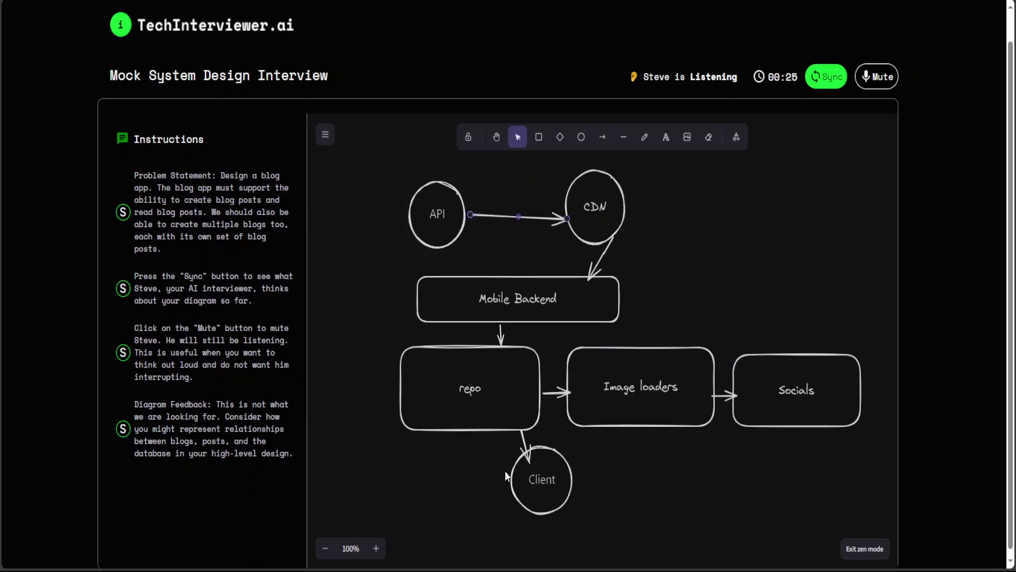
{"action": "left_click", "coordinate": [538, 137]}
{"action": "mouse_move", "coordinate": [658, 278]}
{"action": "left_mouse_down"}
{"action": "mouse_move", "coordinate": [696, 320]}
{"action": "mouse_move", "coordinate": [818, 325]}
{"action": "left_mouse_up"}
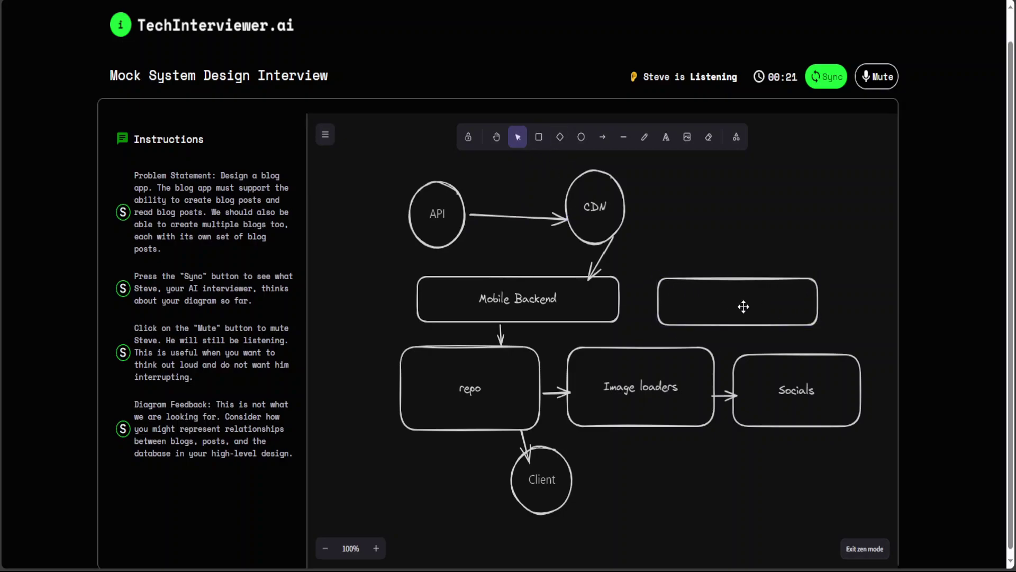
{"action": "type", "text": "Database"}
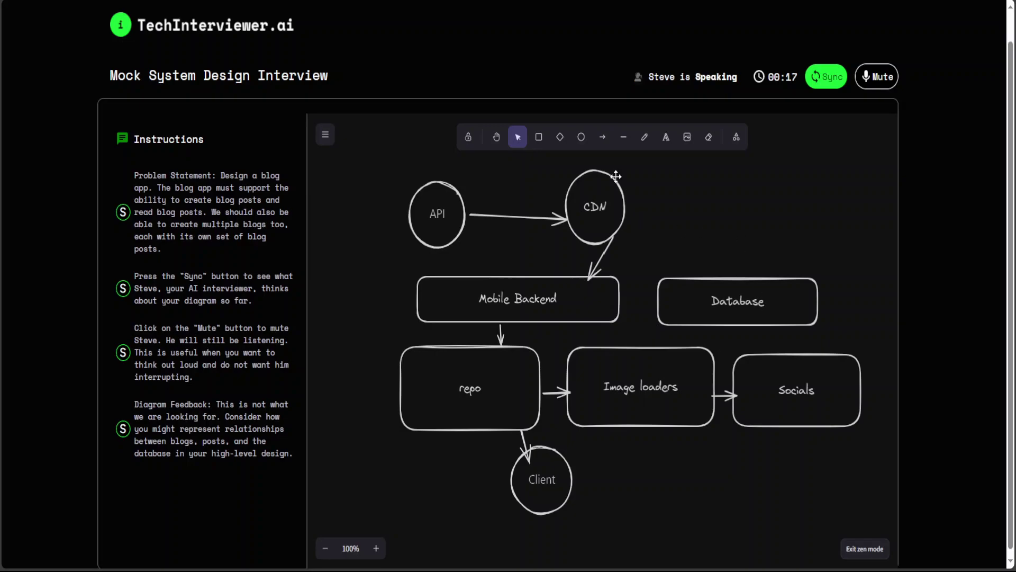
{"action": "left_click", "coordinate": [603, 137]}
{"action": "left_click_drag", "start_coordinate": [615, 298], "coordinate": [661, 299]}
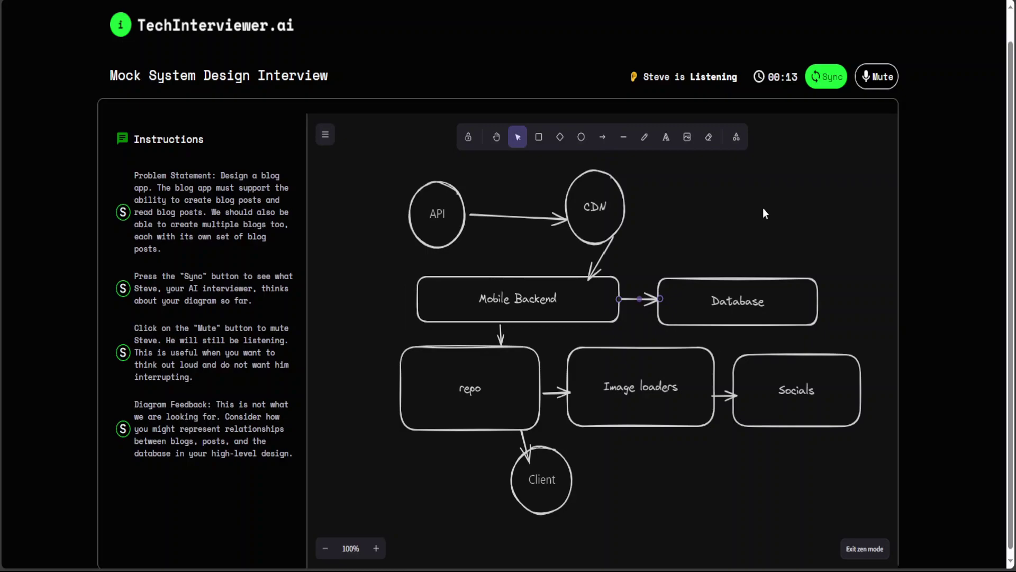
{"action": "left_click", "coordinate": [763, 209]}
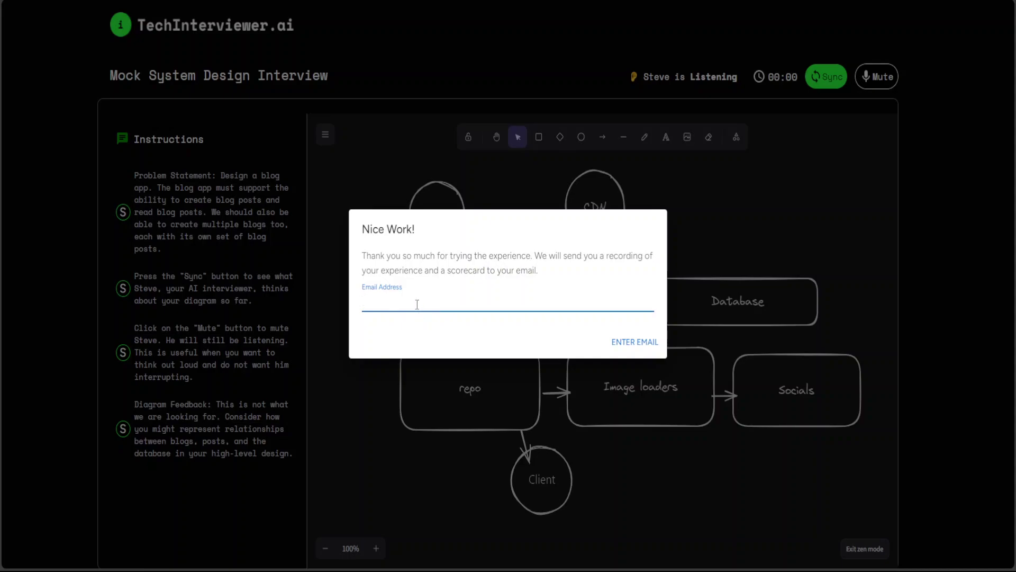
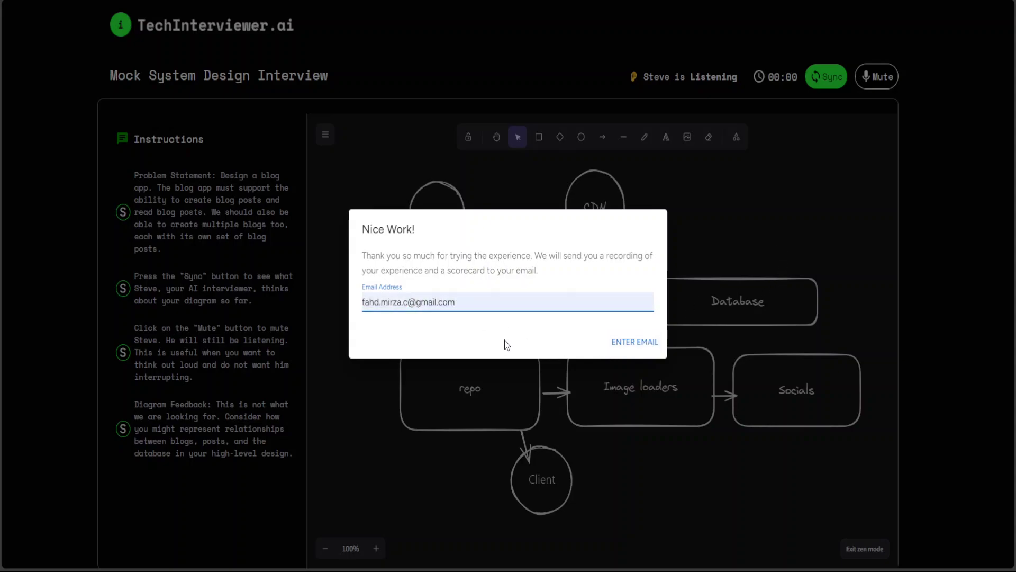
- Enter the user's email address in the Nice Work! dialog and submit it
{"action": "left_click", "coordinate": [638, 345]}
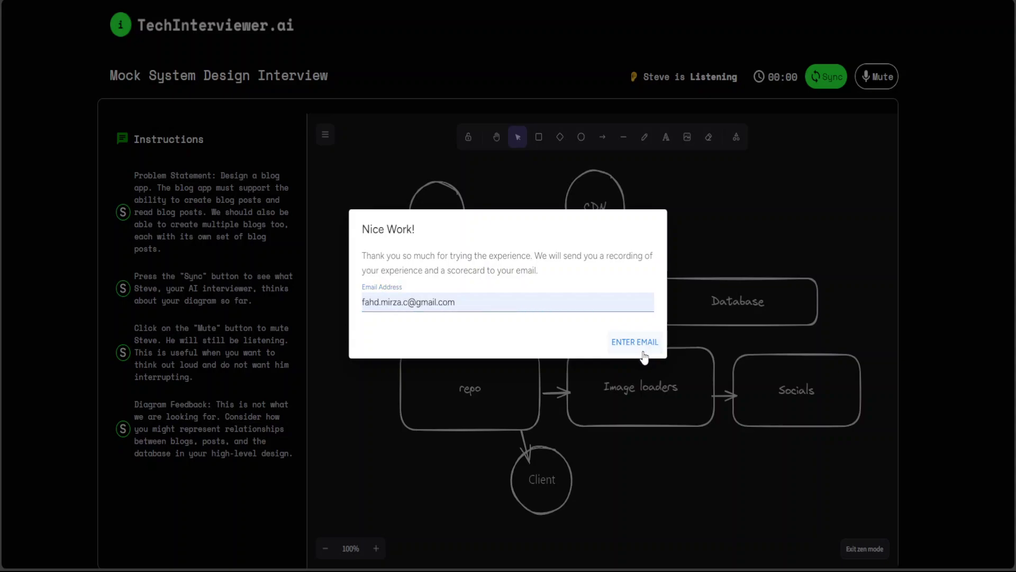